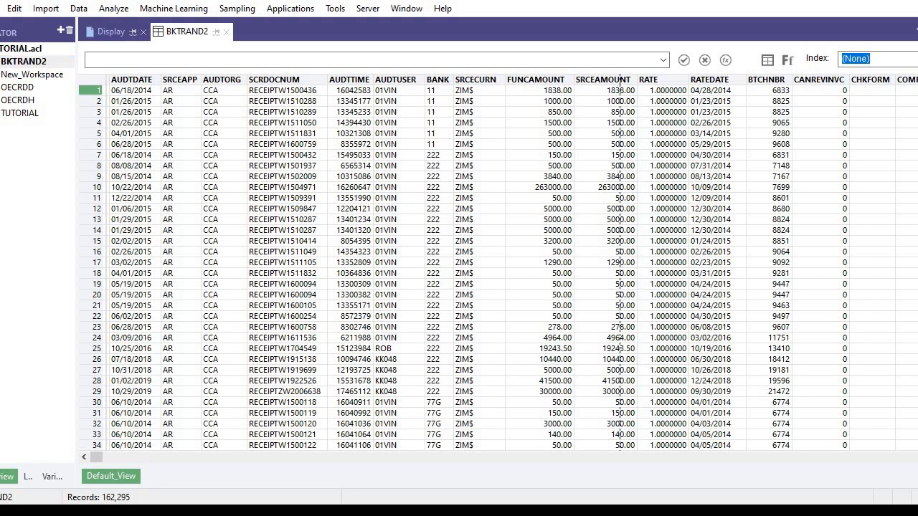
{"action": "mouse_move", "coordinate": [917, 92]}
{"action": "left_mouse_down"}
{"action": "mouse_move", "coordinate": [917, 105]}
{"action": "mouse_move", "coordinate": [917, 92]}
{"action": "left_mouse_up"}
{"action": "mouse_move", "coordinate": [917, 92]}
{"action": "left_mouse_down"}
{"action": "mouse_move", "coordinate": [917, 427]}
{"action": "mouse_move", "coordinate": [917, 91]}
{"action": "left_mouse_up"}
{"action": "left_click_drag", "start_coordinate": [917, 90], "coordinate": [917, 162]}
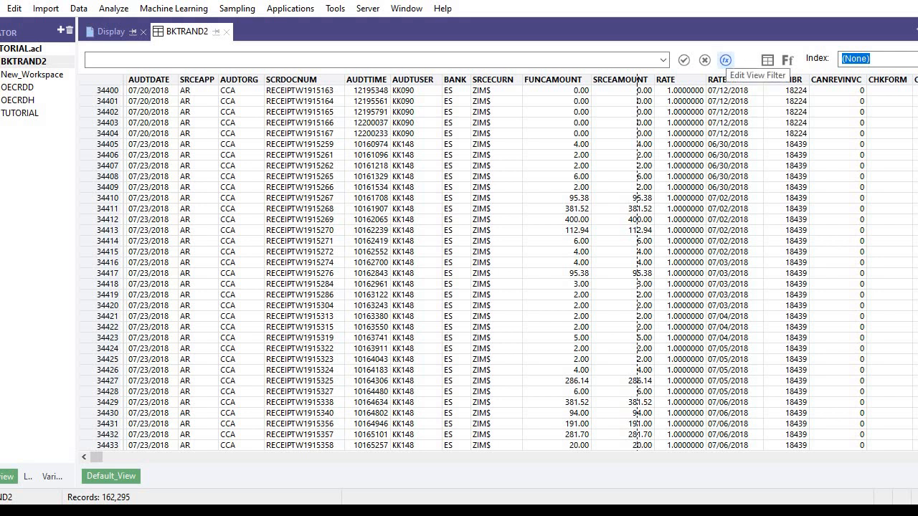
Start a view filter expression for the BKTRAND2 table with the condition SRCECURN = 'ZIM$'
{"action": "left_click", "coordinate": [725, 59]}
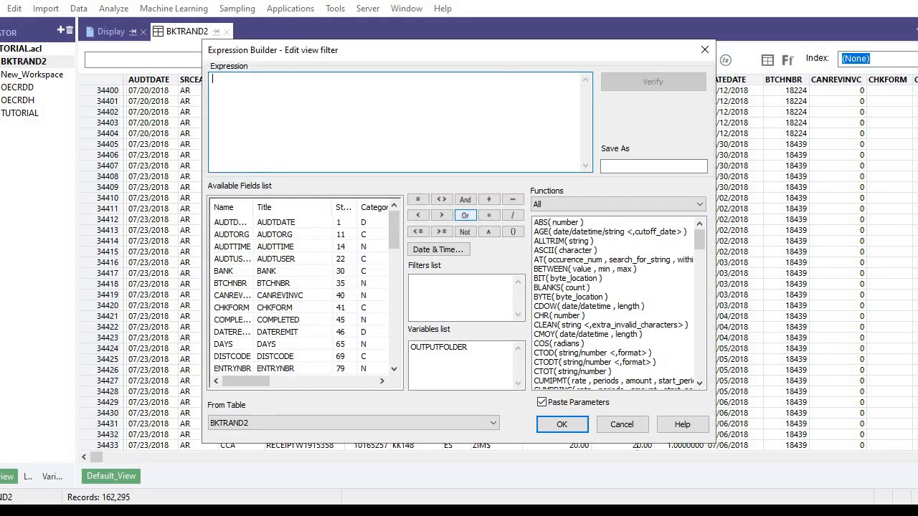
{"action": "scroll", "coordinate": [301, 294], "scroll_direction": "down", "scroll_amount": 4}
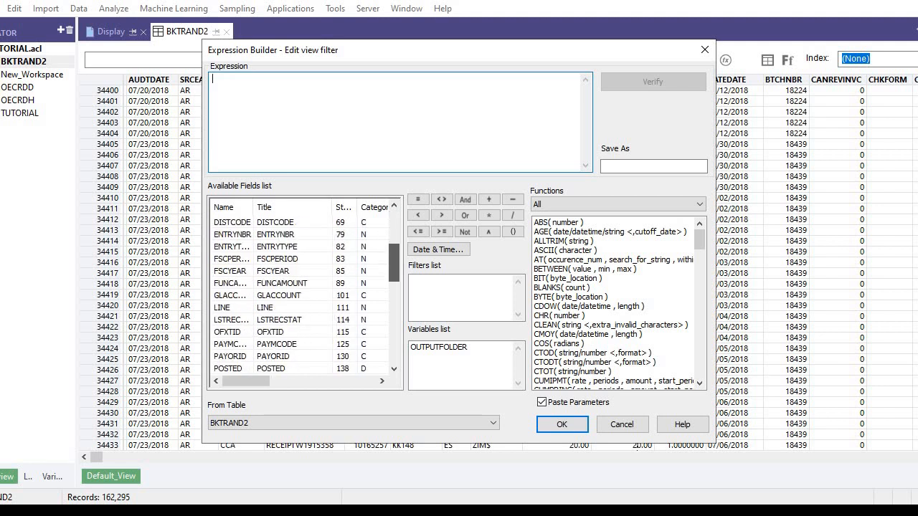
{"action": "scroll", "coordinate": [307, 296], "scroll_direction": "down", "scroll_amount": 6}
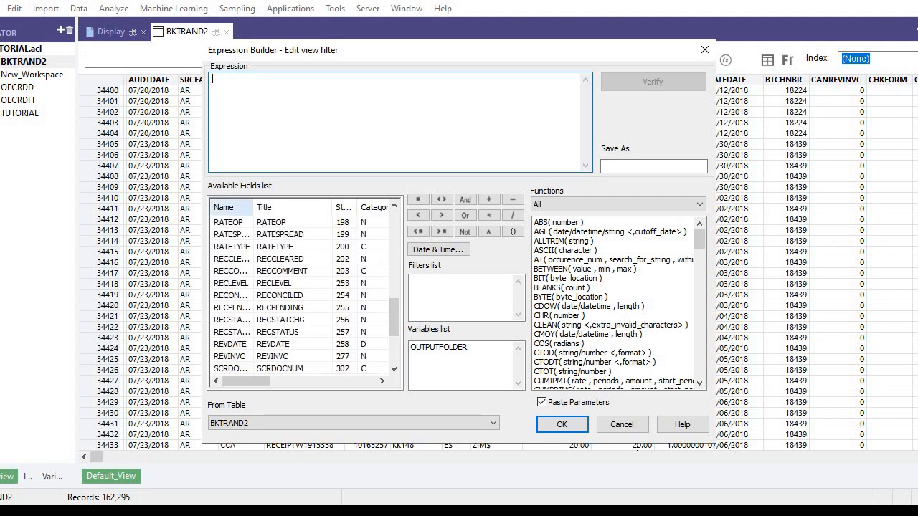
{"action": "left_click_drag", "start_coordinate": [253, 207], "coordinate": [286, 207]}
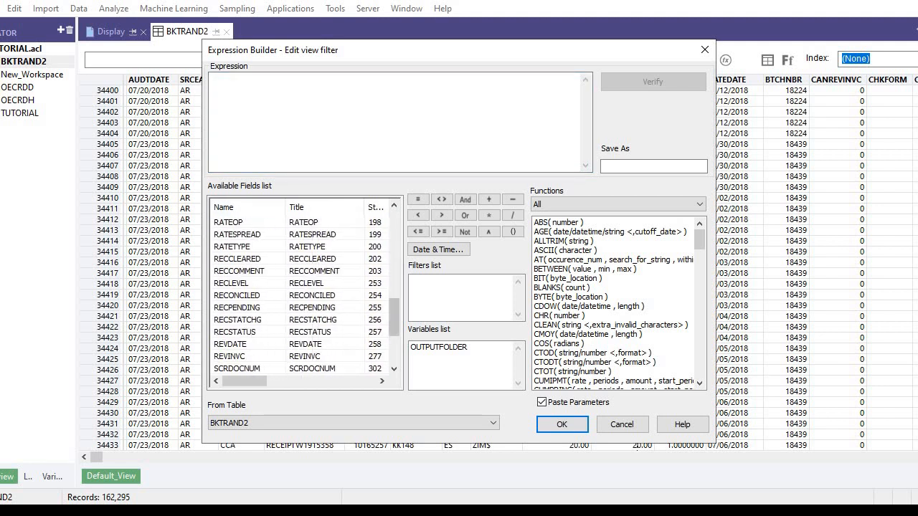
{"action": "scroll", "coordinate": [307, 295], "scroll_direction": "down", "scroll_amount": 3}
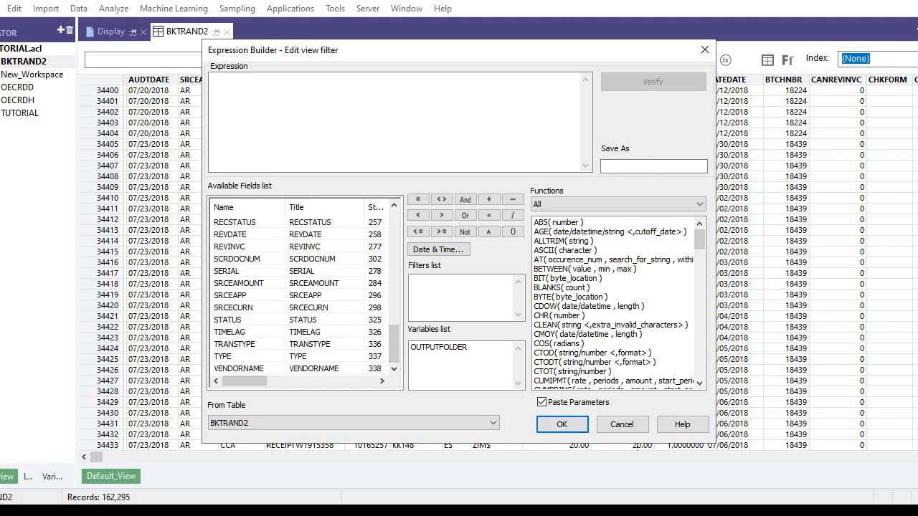
{"action": "left_click", "coordinate": [230, 296]}
{"action": "left_click", "coordinate": [248, 308]}
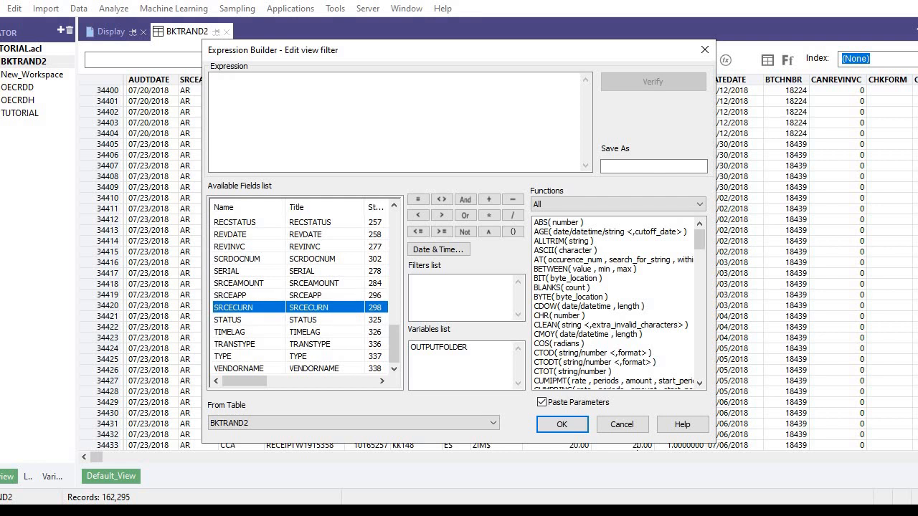
{"action": "double_click", "coordinate": [248, 310]}
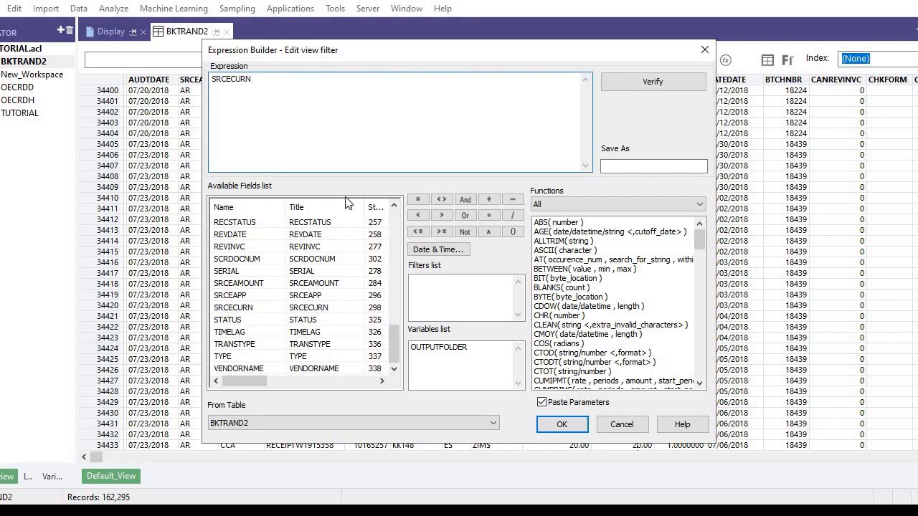
{"action": "left_click", "coordinate": [418, 200]}
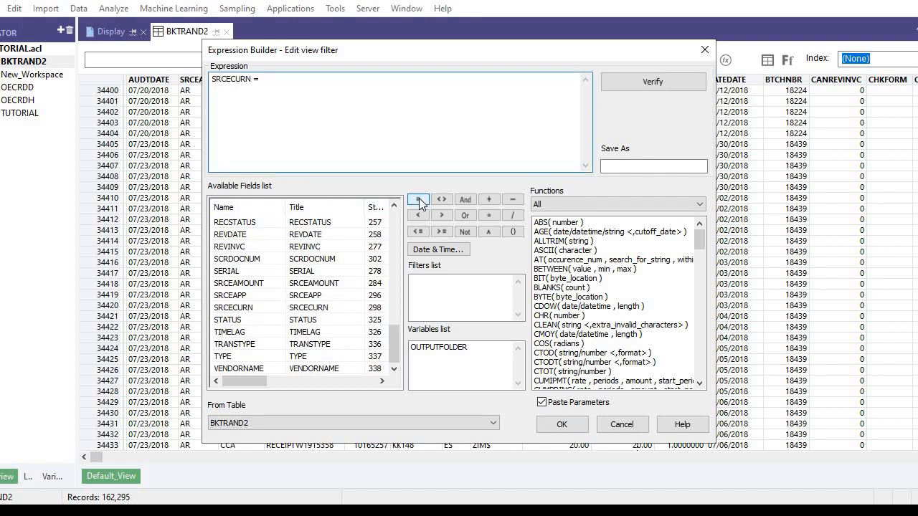
{"action": "type", "text": "\""}
{"action": "type", "text": "Z"}
{"action": "type", "text": "IM"}
{"action": "type", "text": "$"}
{"action": "type", "text": "'"}
Extend the filter expression with AND SRCEAMOUNT = FUNCAMOUNT and apply it to the table
{"action": "left_click", "coordinate": [464, 199]}
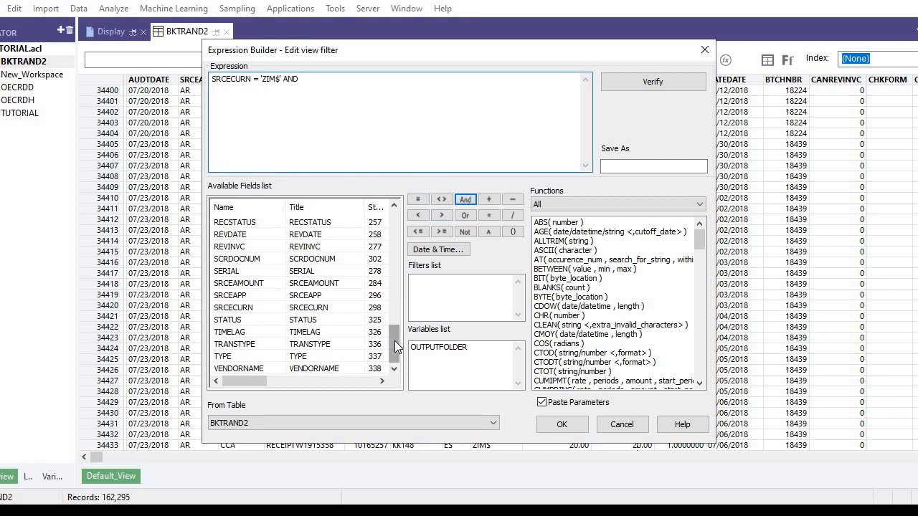
{"action": "double_click", "coordinate": [254, 287]}
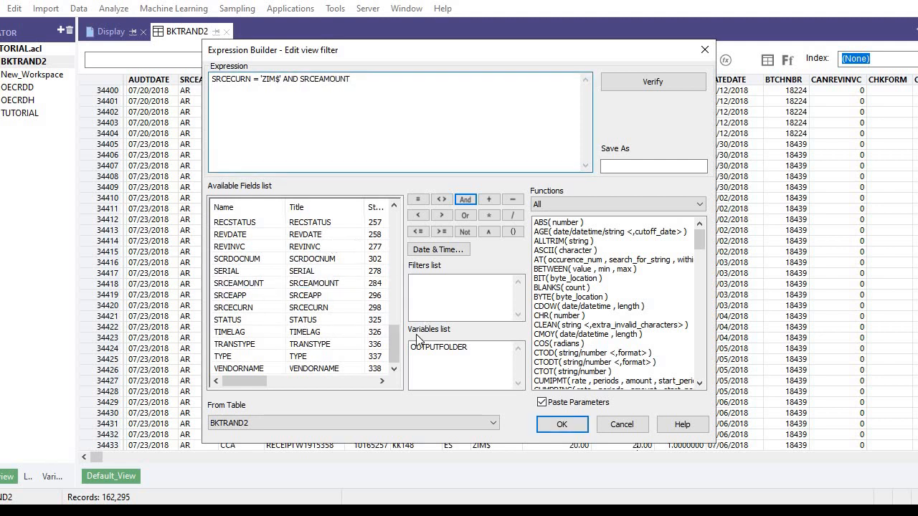
{"action": "left_click_drag", "start_coordinate": [396, 341], "coordinate": [391, 256]}
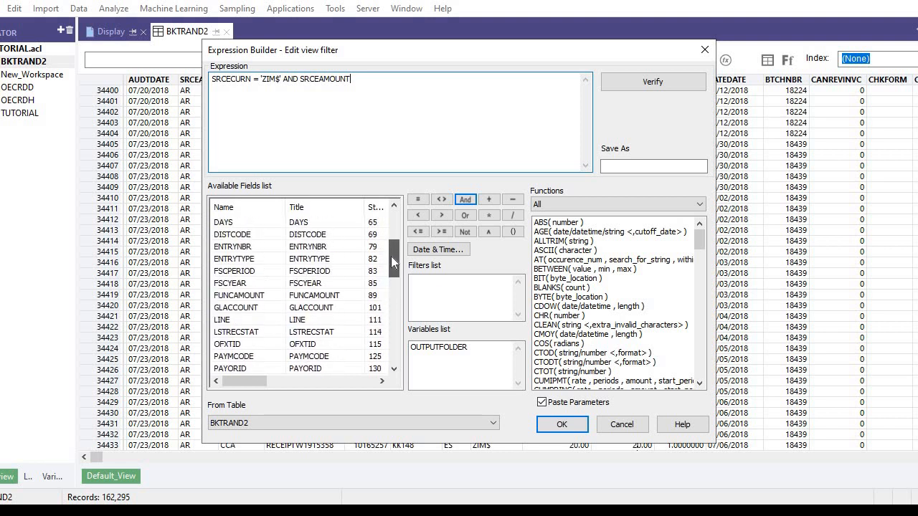
{"action": "double_click", "coordinate": [256, 297]}
{"action": "left_click", "coordinate": [351, 78]}
{"action": "type", "text": "= FUNCAMOUNT"}
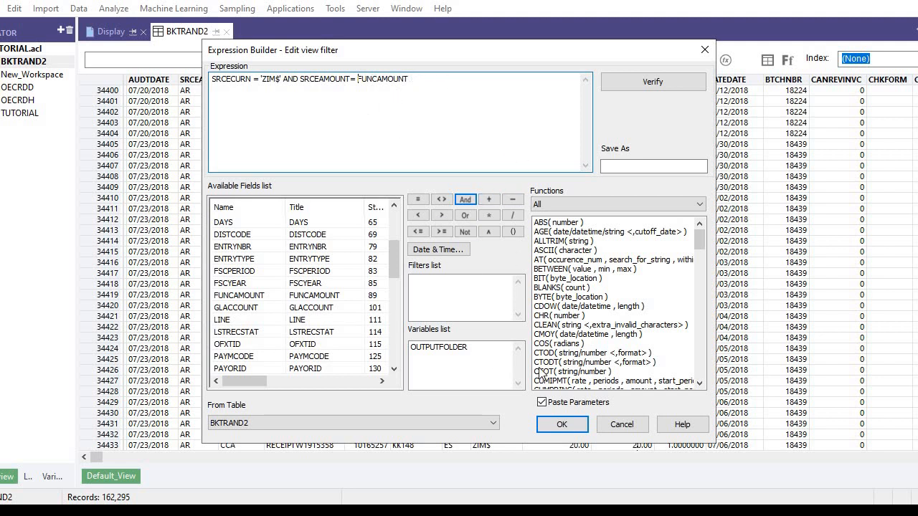
{"action": "left_click", "coordinate": [562, 425]}
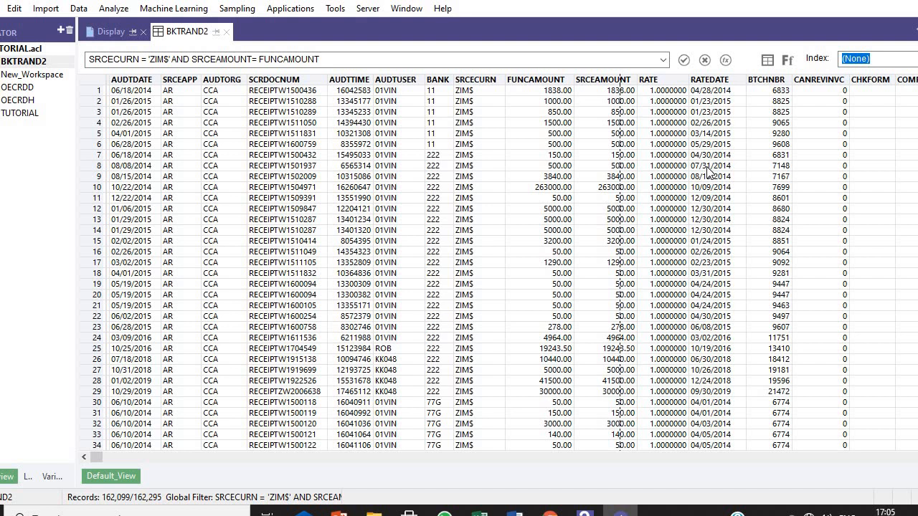
Change the comparison between SRCEAMOUNT and FUNCAMOUNT in the view filter to <> and apply it
{"action": "left_click", "coordinate": [725, 61]}
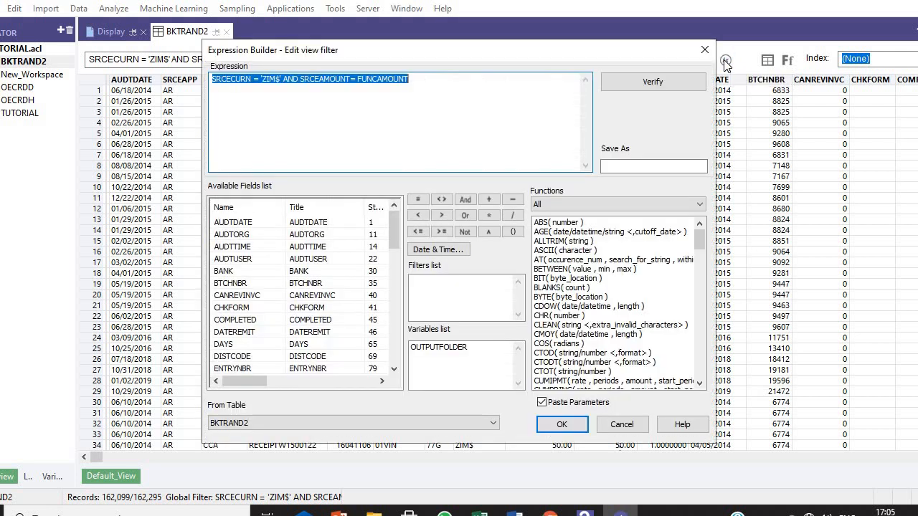
{"action": "left_click", "coordinate": [353, 81]}
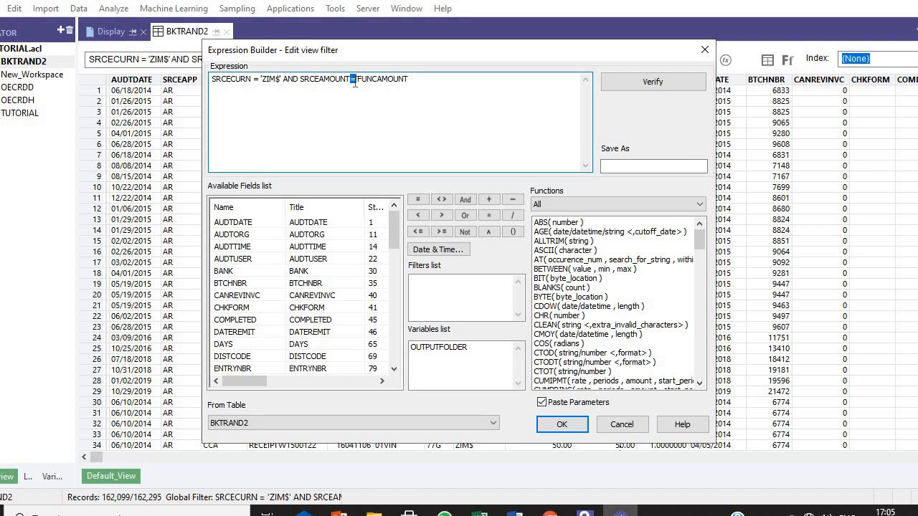
{"action": "left_click", "coordinate": [442, 200]}
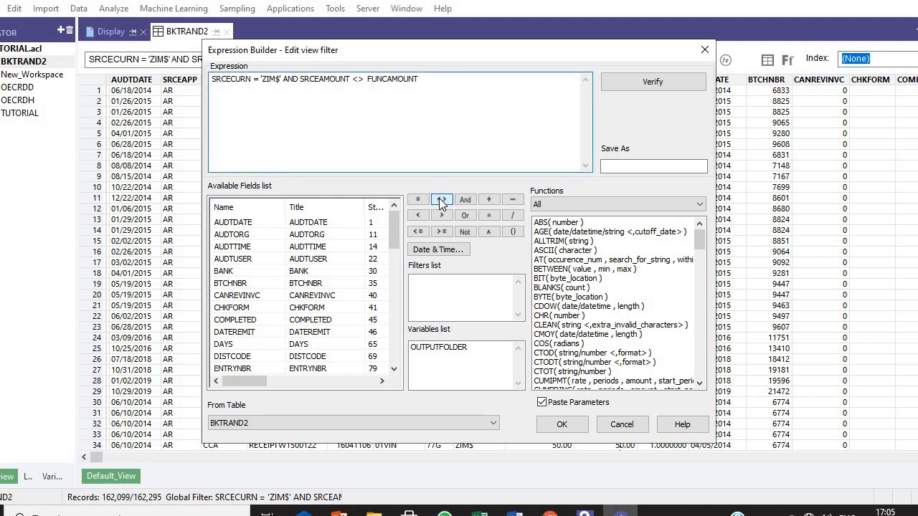
{"action": "left_click", "coordinate": [563, 426]}
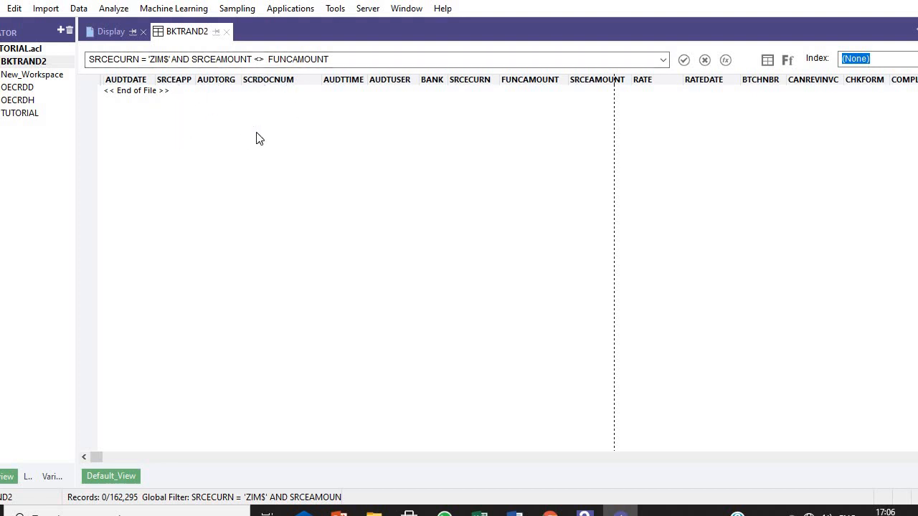
Clear the current view filter and start a new expression with the condition SRCECURN = 'USD'
{"action": "left_click", "coordinate": [705, 62]}
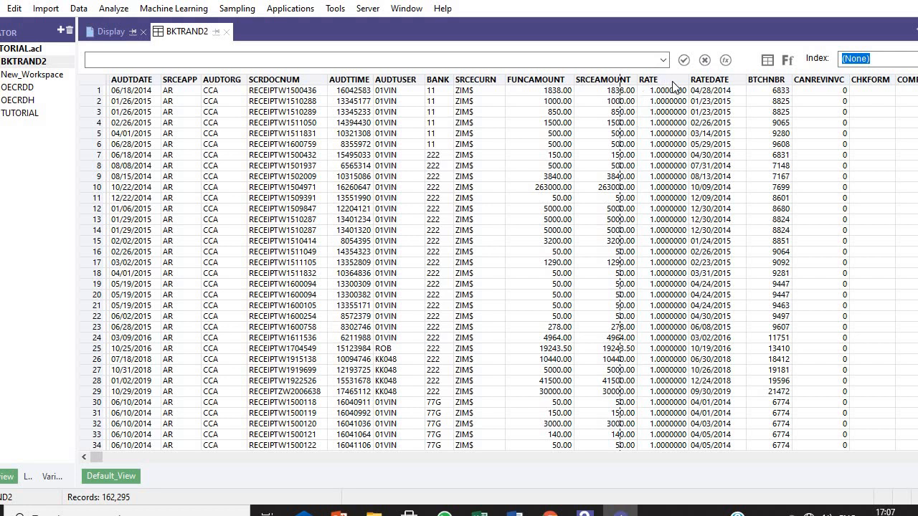
{"action": "left_click", "coordinate": [725, 63]}
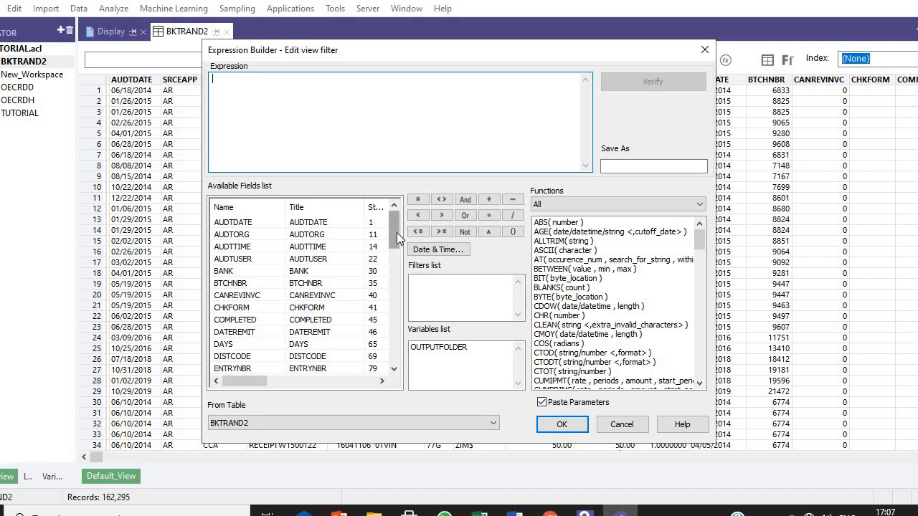
{"action": "left_click_drag", "start_coordinate": [397, 232], "coordinate": [395, 348]}
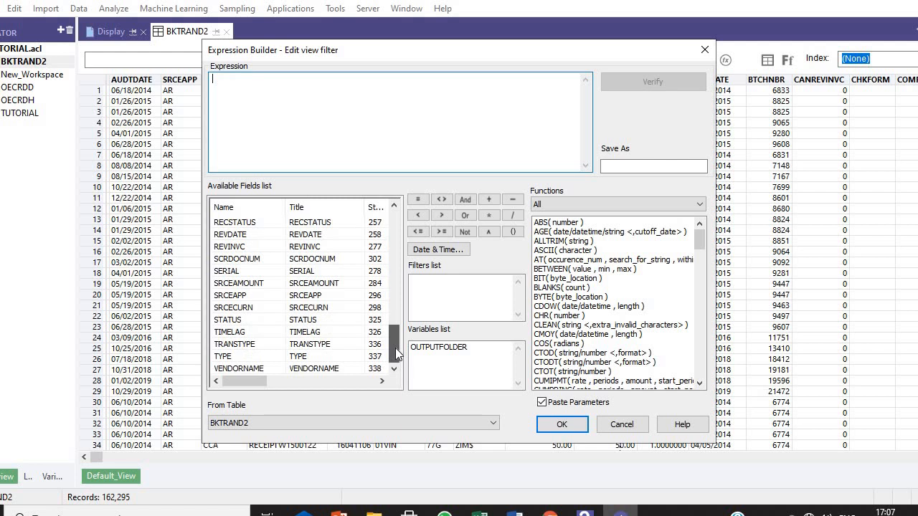
{"action": "double_click", "coordinate": [243, 309]}
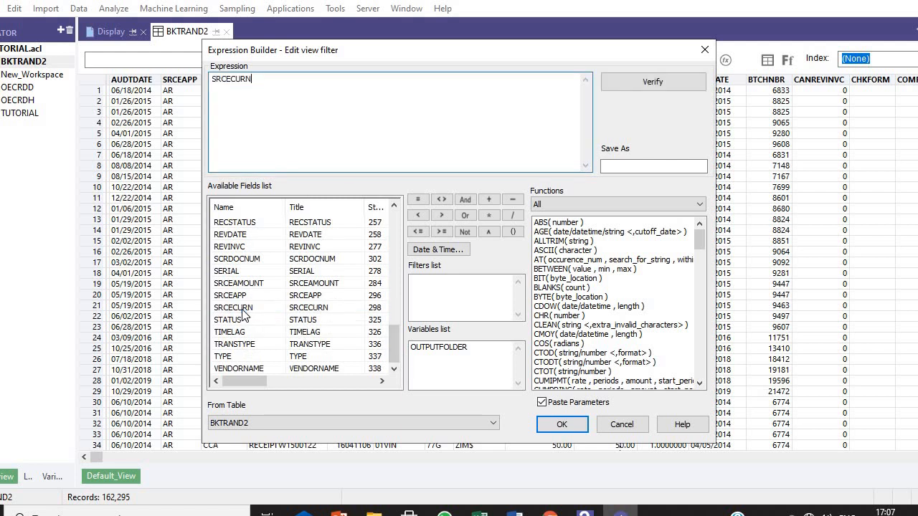
{"action": "left_click", "coordinate": [416, 203]}
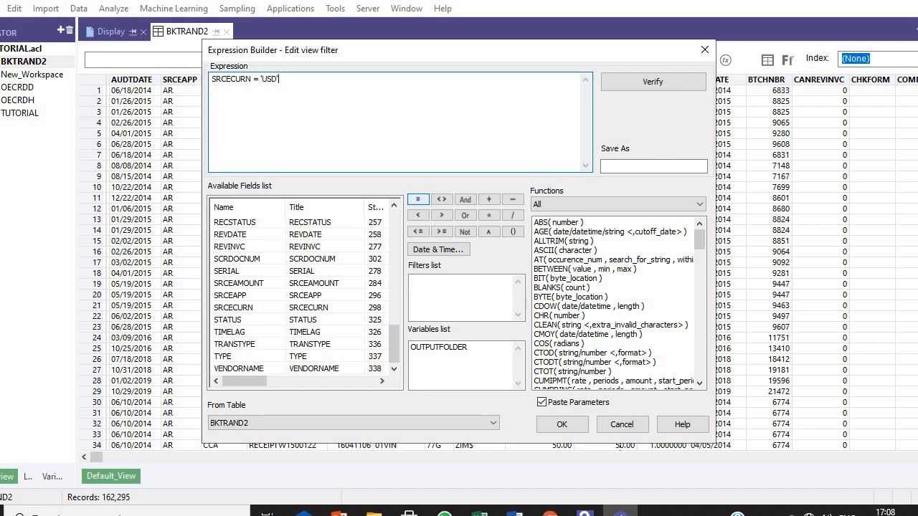
Extend the USD filter expression with AND FUNCAMOUNT = SRCEAMOUNT and apply it to the table
{"action": "left_click", "coordinate": [468, 201]}
{"action": "left_click_drag", "start_coordinate": [391, 337], "coordinate": [389, 210]}
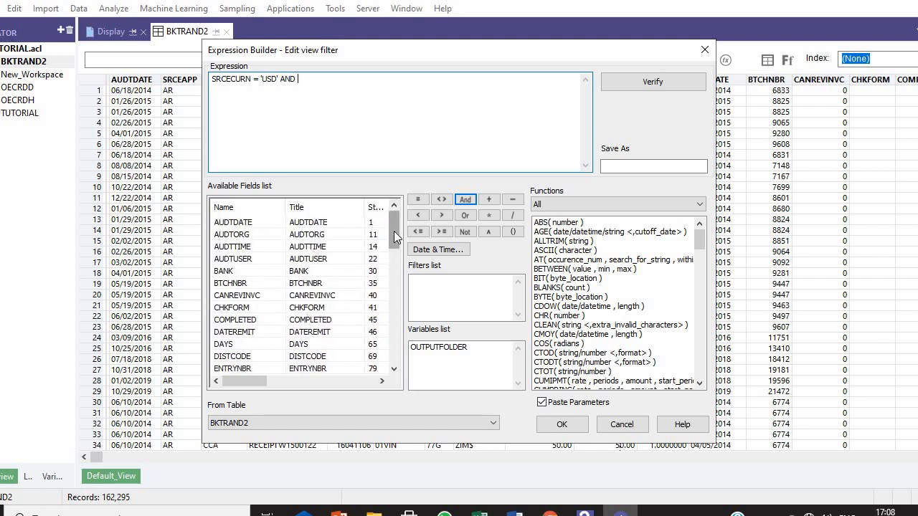
{"action": "left_click_drag", "start_coordinate": [394, 231], "coordinate": [388, 260]}
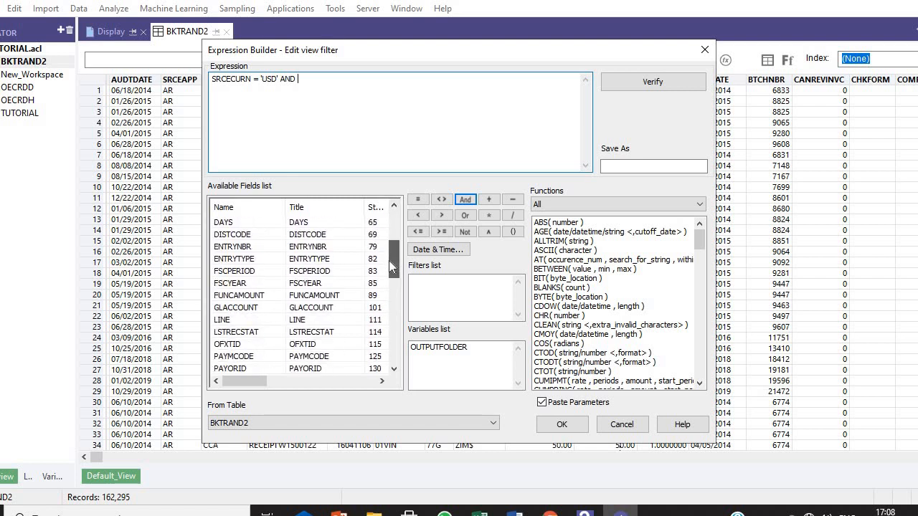
{"action": "double_click", "coordinate": [316, 295]}
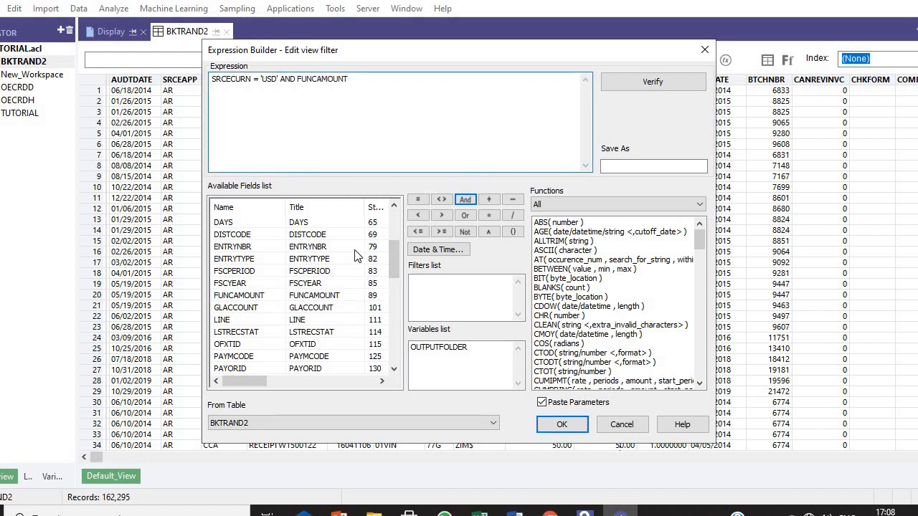
{"action": "left_click", "coordinate": [419, 200]}
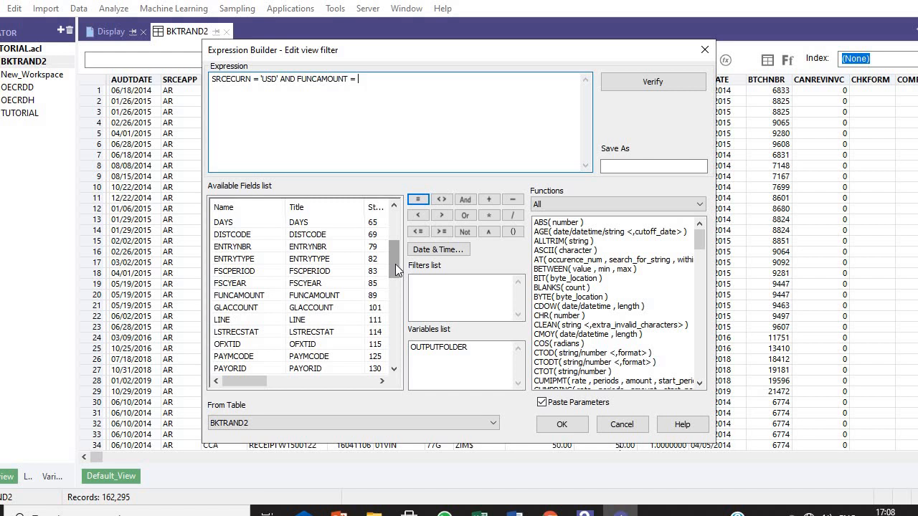
{"action": "left_click_drag", "start_coordinate": [395, 264], "coordinate": [394, 351]}
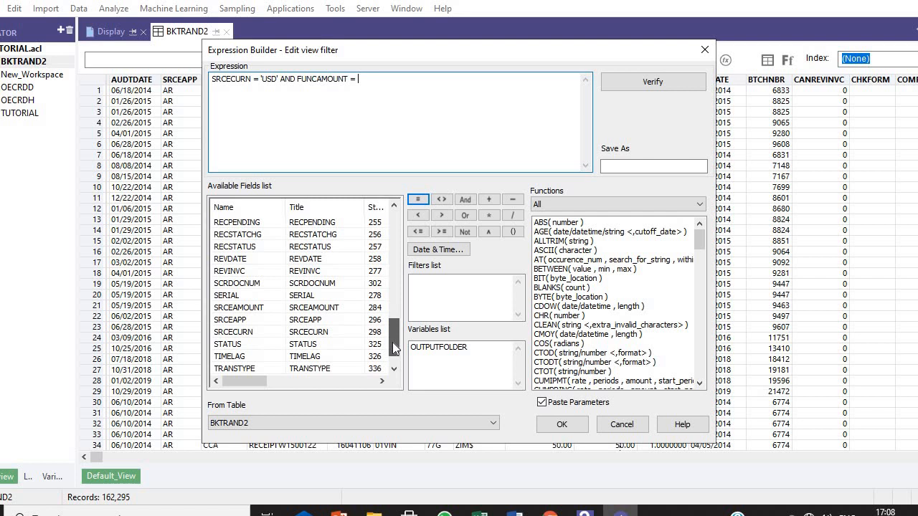
{"action": "double_click", "coordinate": [323, 309]}
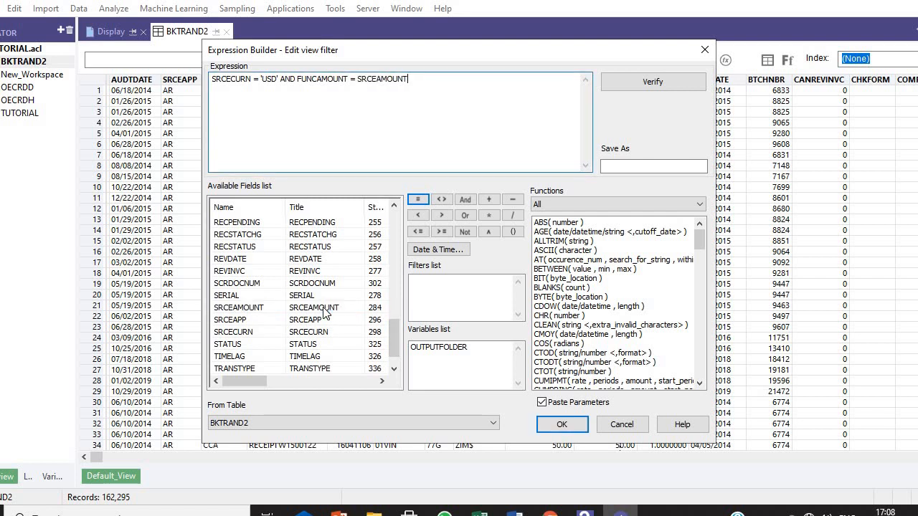
{"action": "left_click", "coordinate": [560, 425]}
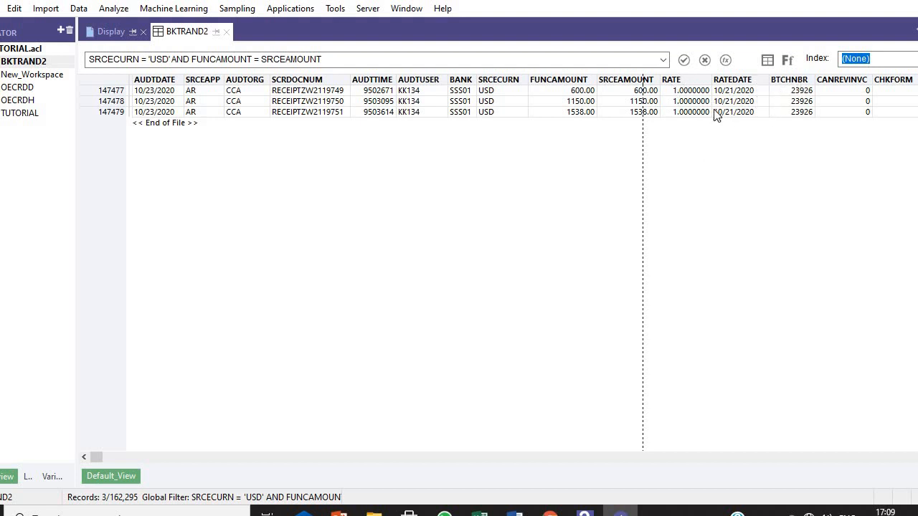
Copy the BTCHNBR value of the first filtered record
{"action": "left_click", "coordinate": [801, 94]}
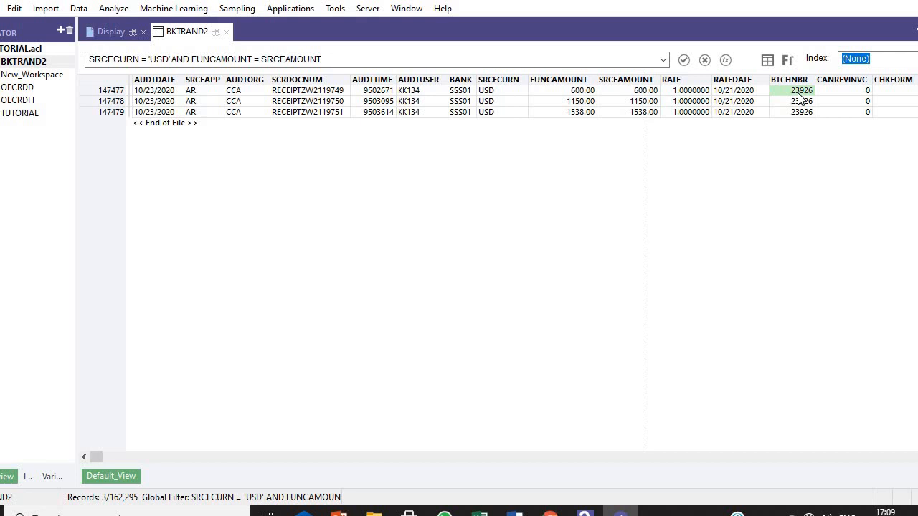
{"action": "right_click", "coordinate": [800, 95]}
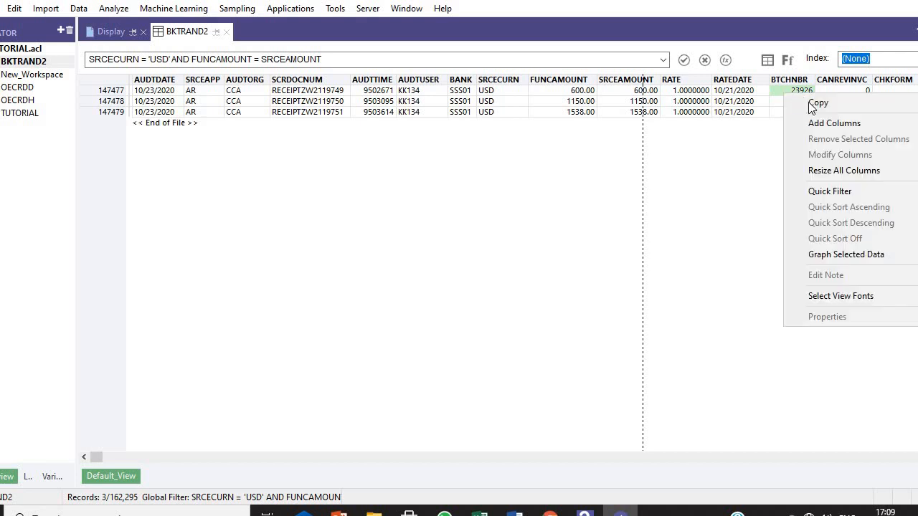
{"action": "left_click", "coordinate": [811, 104]}
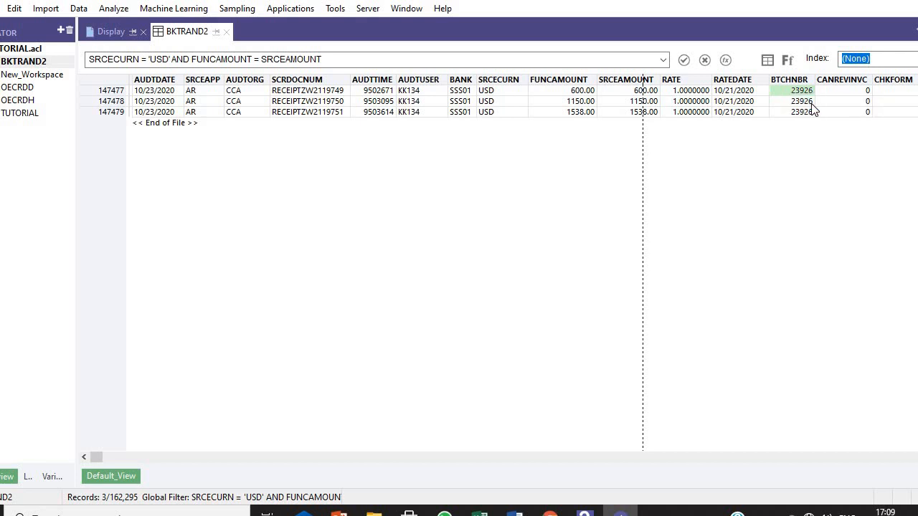
Replace the whole view filter expression with BTCHNBR = 23926 and apply it
{"action": "left_click", "coordinate": [726, 61]}
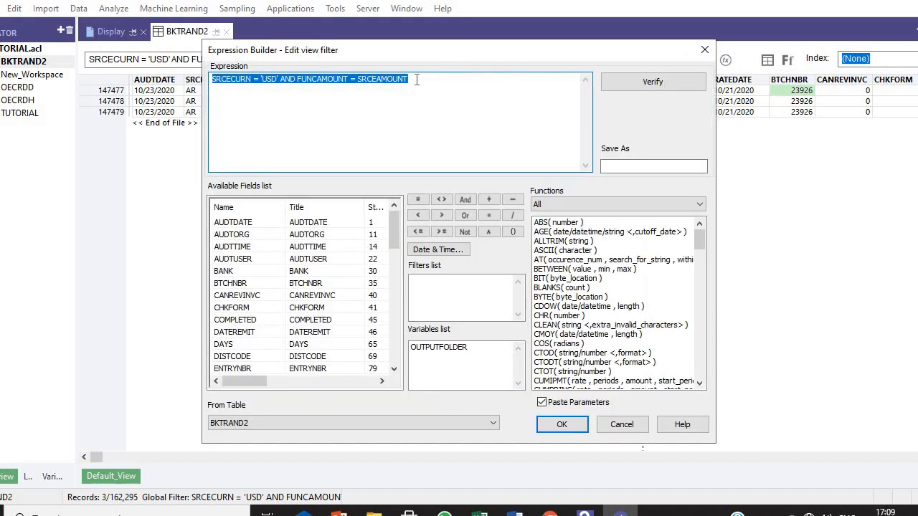
{"action": "key", "text": "Delete"}
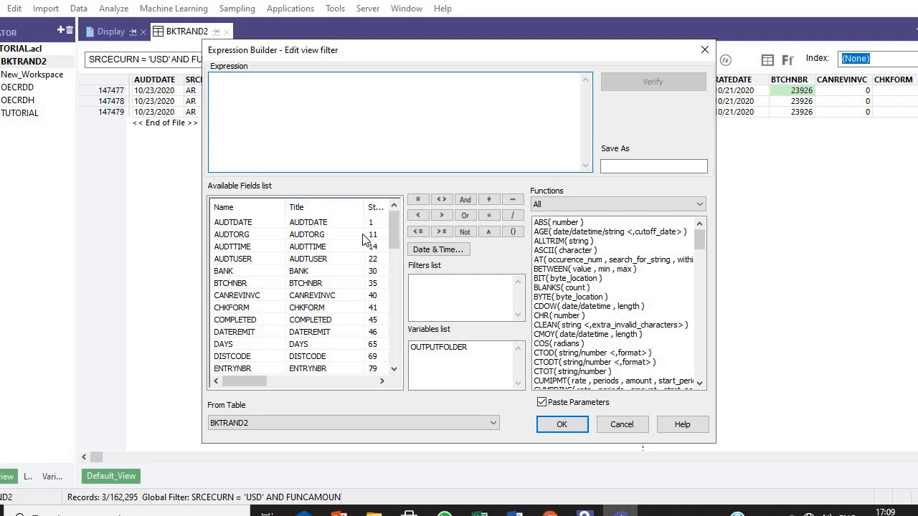
{"action": "double_click", "coordinate": [321, 286]}
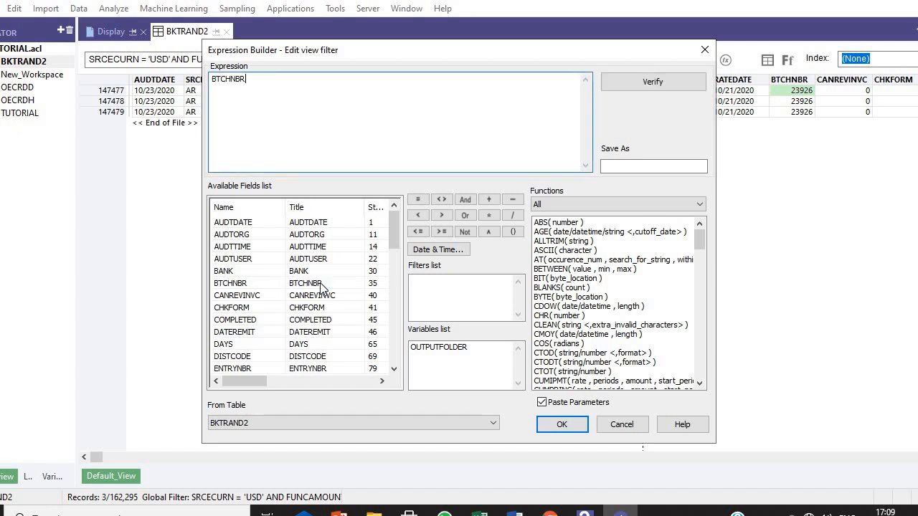
{"action": "left_click", "coordinate": [418, 201]}
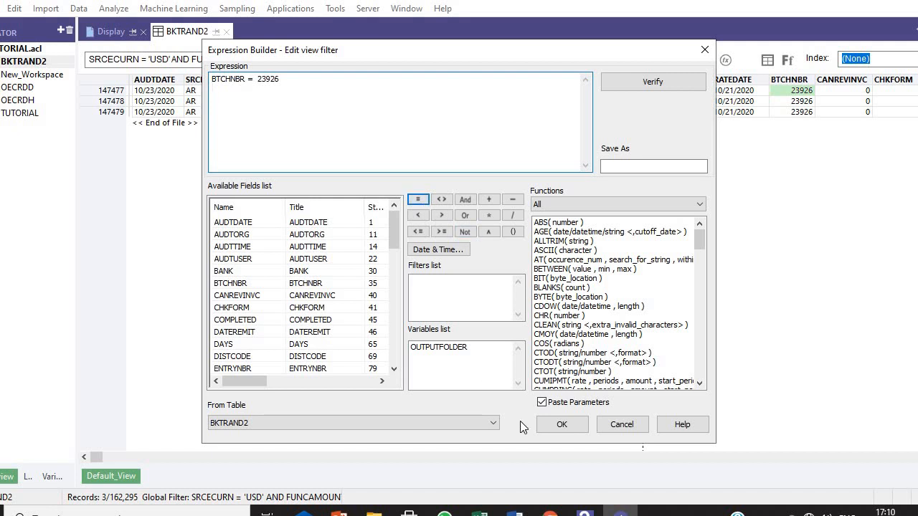
{"action": "left_click", "coordinate": [574, 430]}
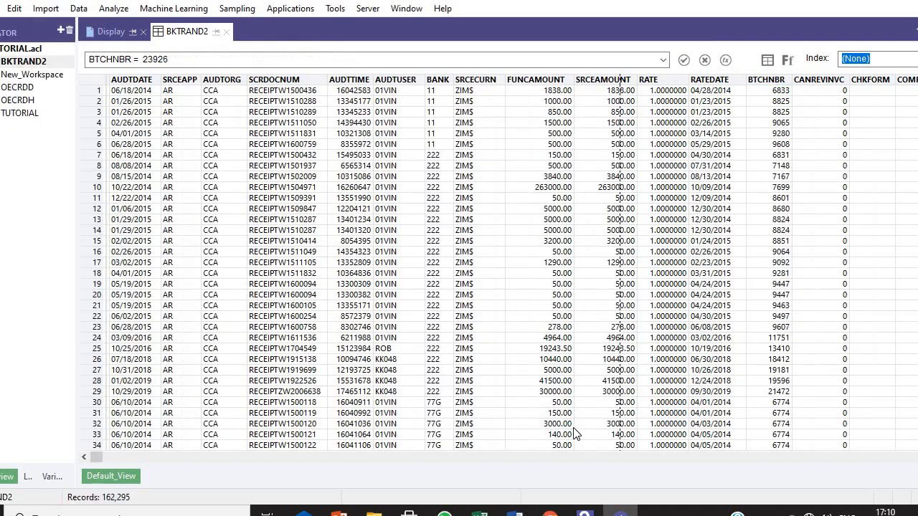